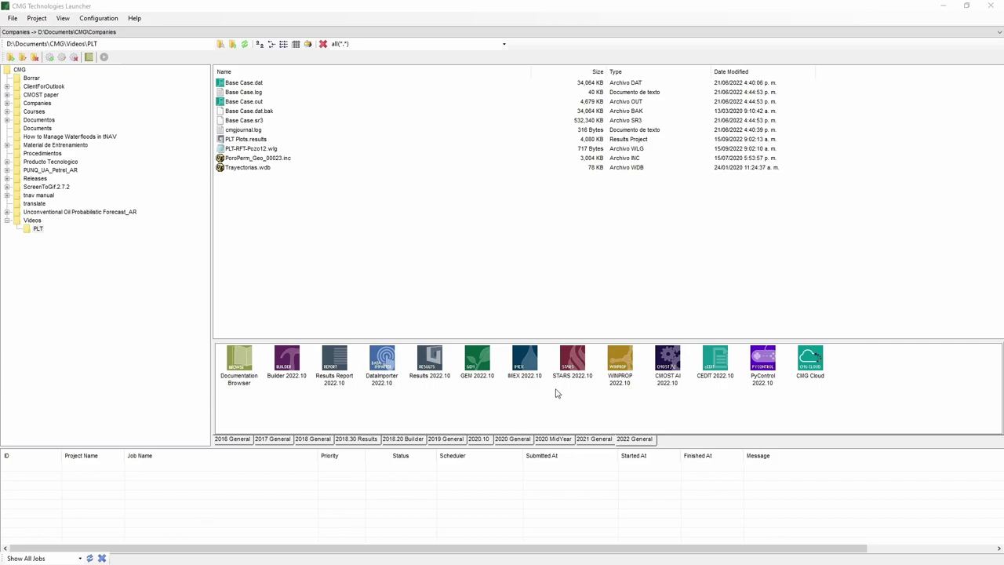
Step: Launch Results 2022.10 from the CMG Technologies Launcher to get an empty Project1
double_click(433, 365)
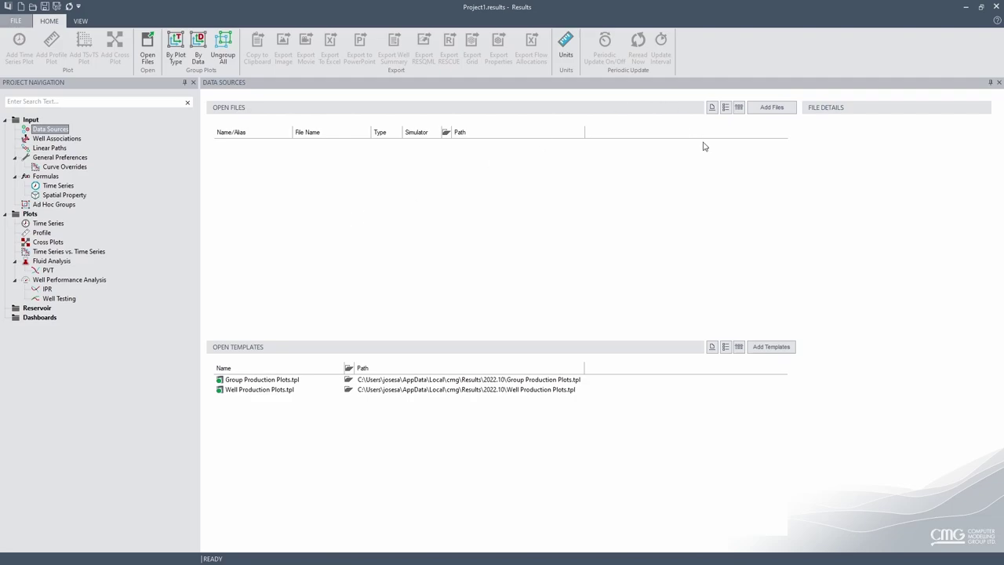
Step: Browse Add Files to the PLT folder and select Base Case.sr3 and PLT-RFT-Pozo12
click(781, 115)
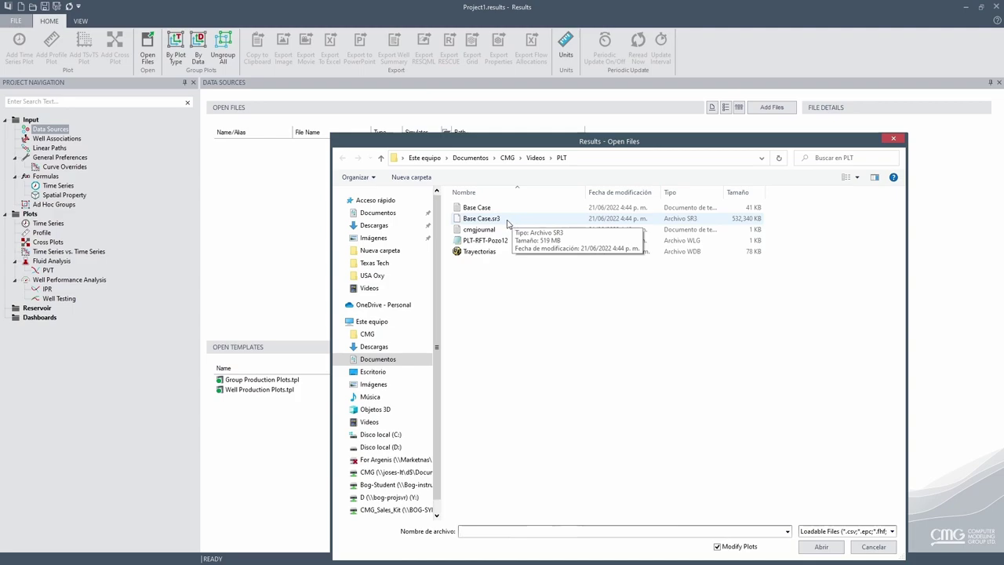
click(508, 223)
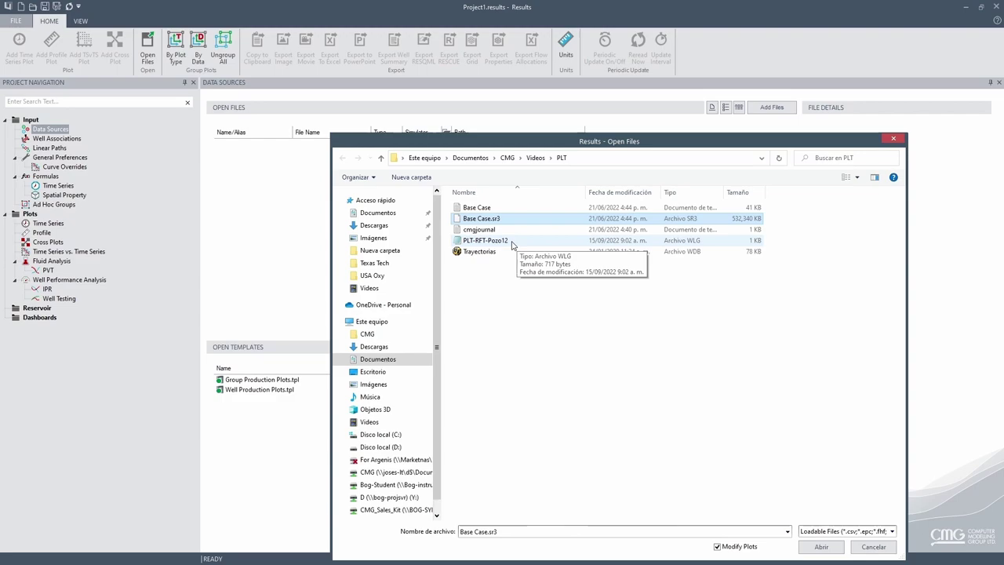
click(510, 242)
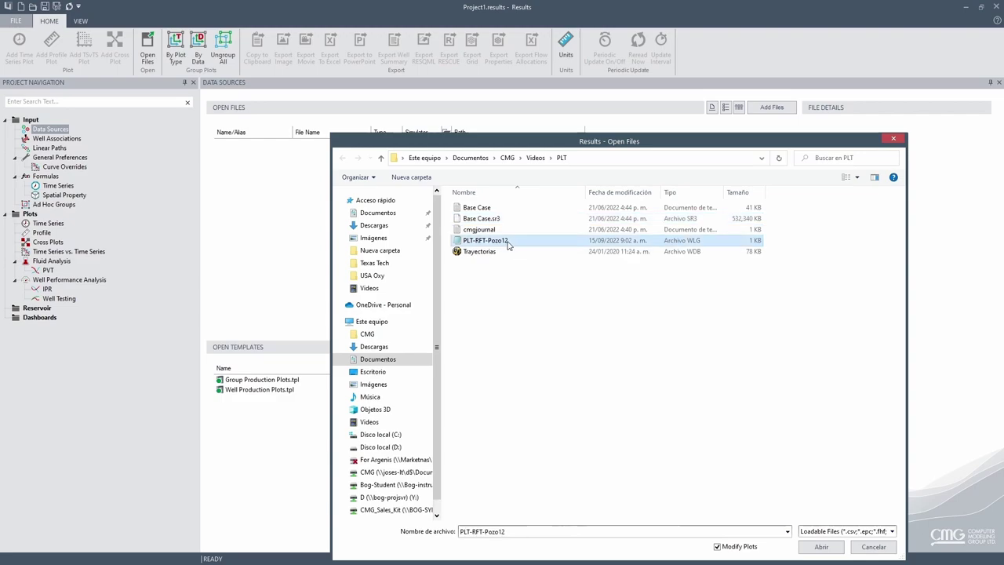
Step: Open PLT-RFT-Pozo12 in TextPad to review its depth, rate and pressure columns
right_click(507, 243)
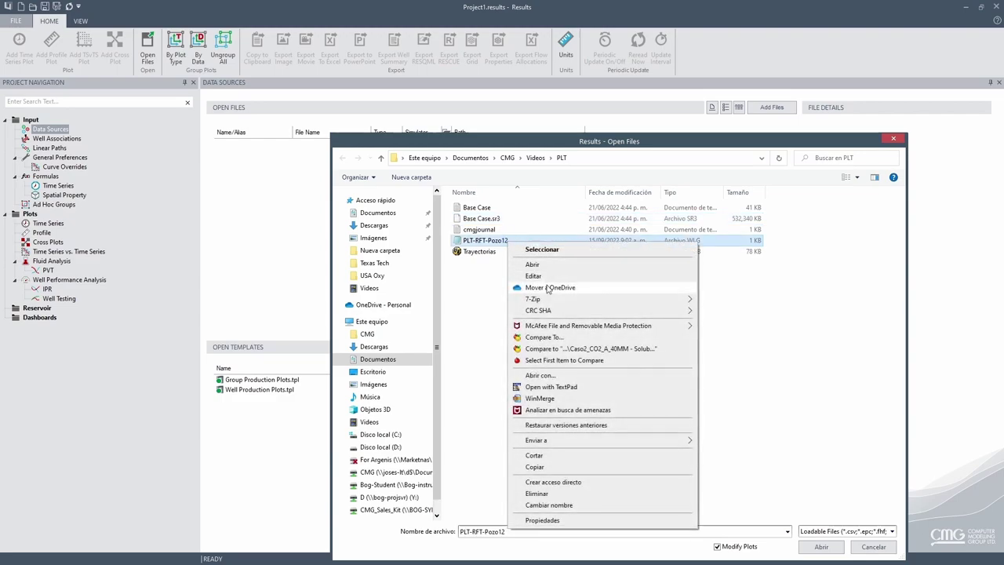
click(577, 387)
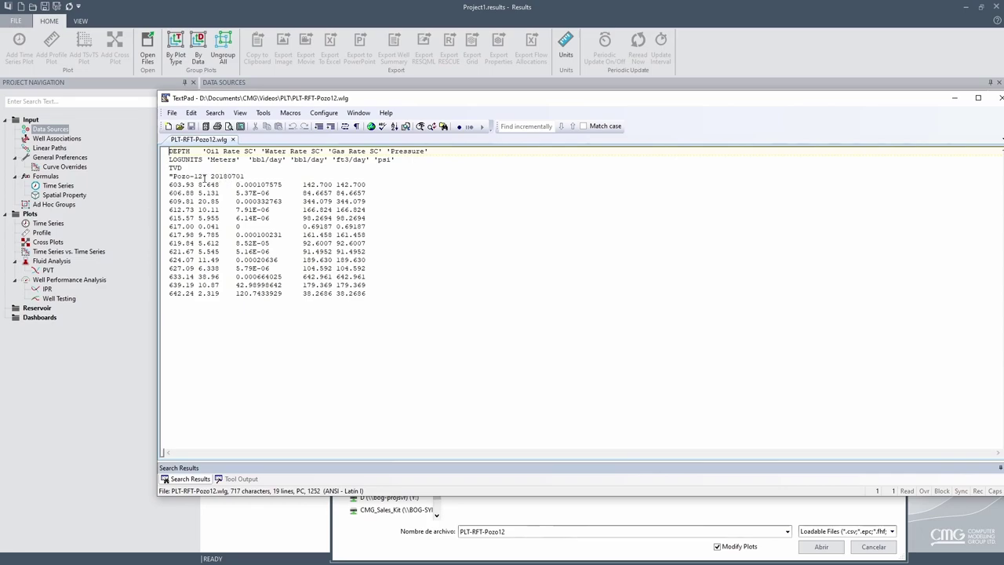
drag(756, 104, 683, 107)
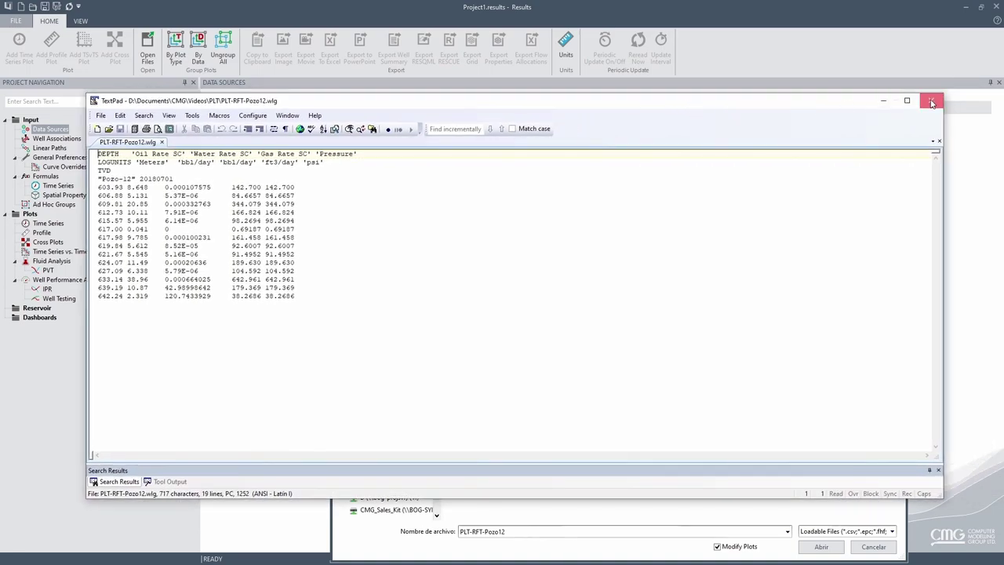
Step: Close TextPad and reselect Base Case.sr3 together with PLT-RFT-Pozo12
click(930, 99)
click(524, 220)
ctrl+click(525, 240)
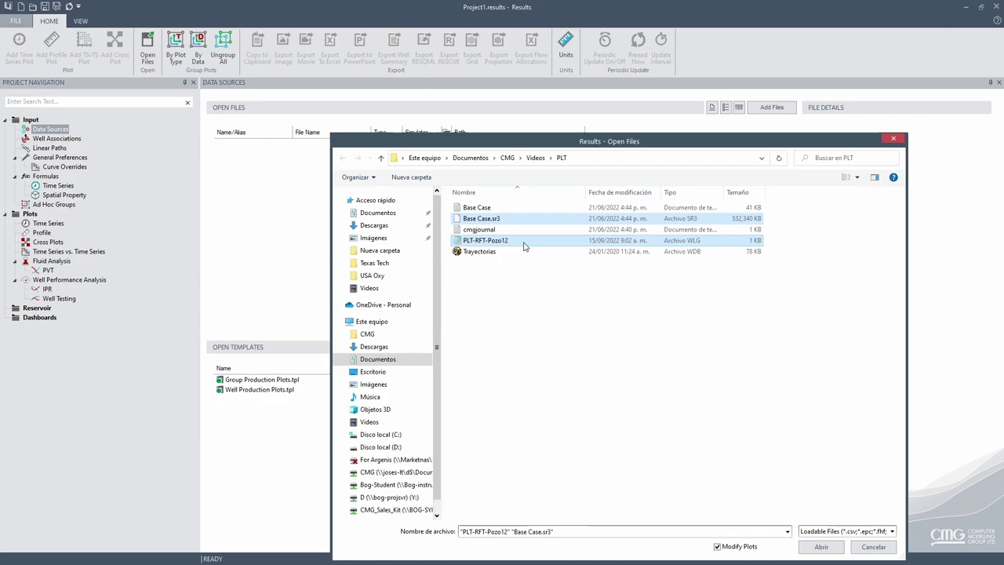
Step: Add Trayectorias to the selection and load all three files into the project
ctrl+click(526, 251)
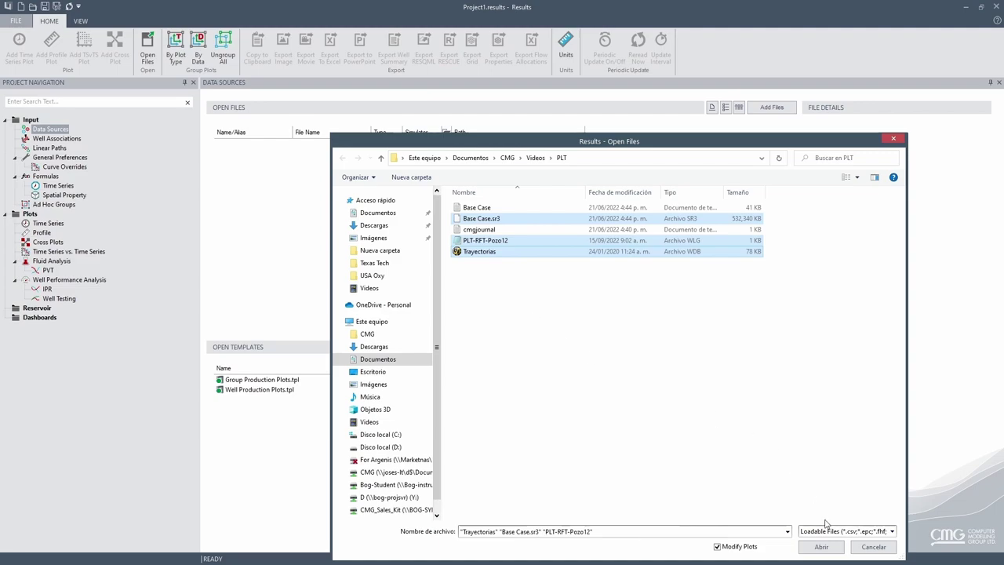
click(820, 546)
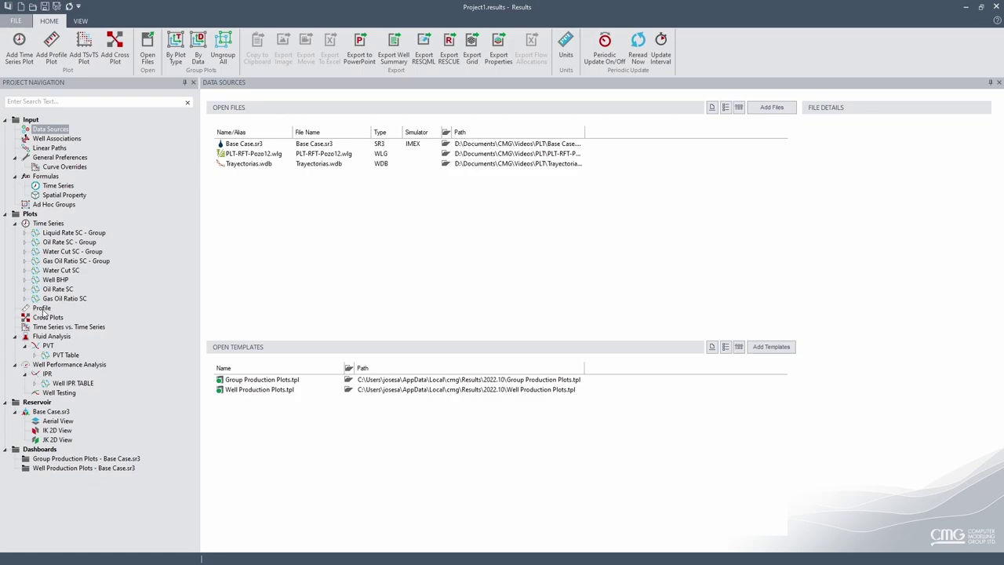
Step: Set up a profile plot: Trajectory, PLT-RFT-Pozo12.wlg, Pozo-12, Pressure, 2018-Jul-01
click(43, 311)
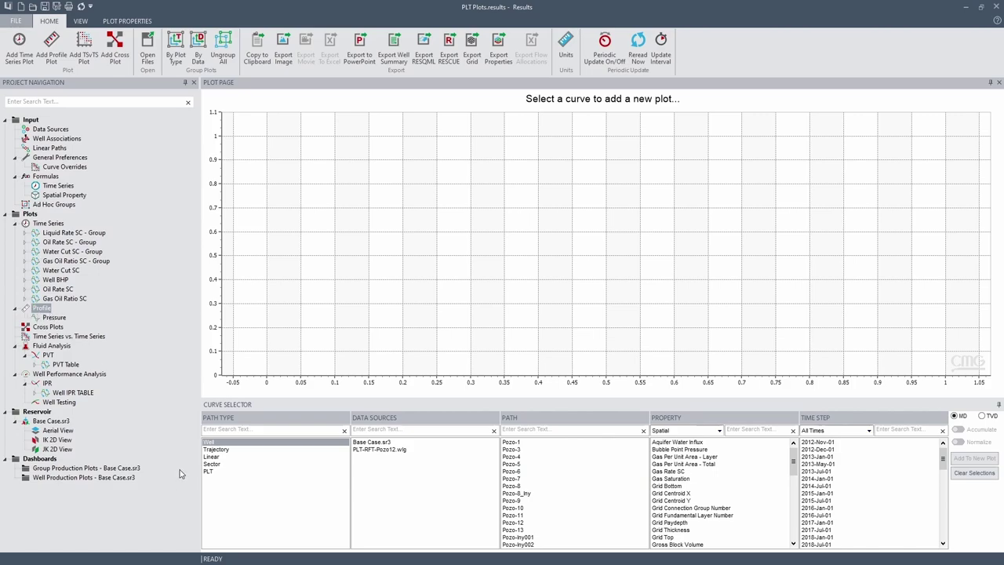
click(228, 450)
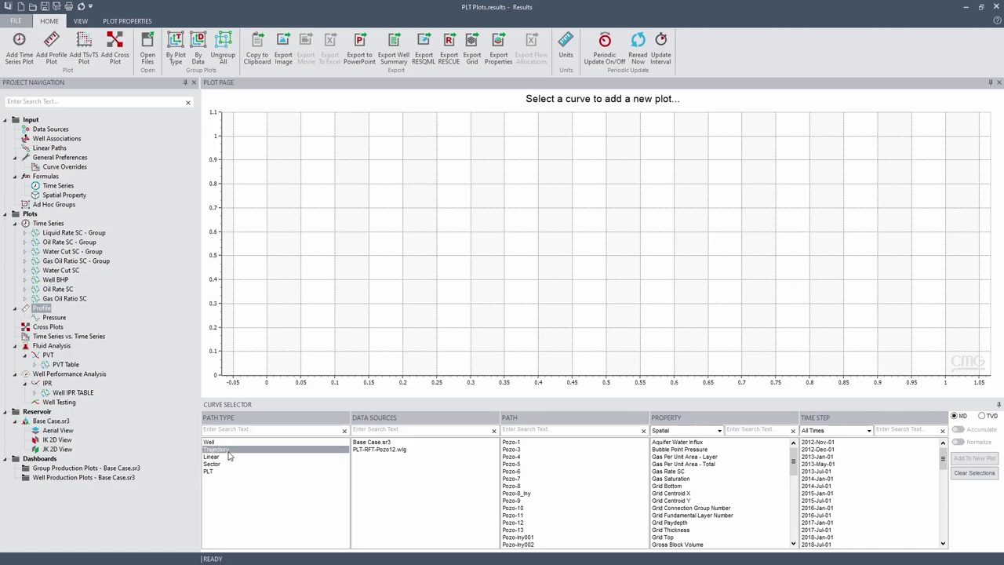
click(404, 451)
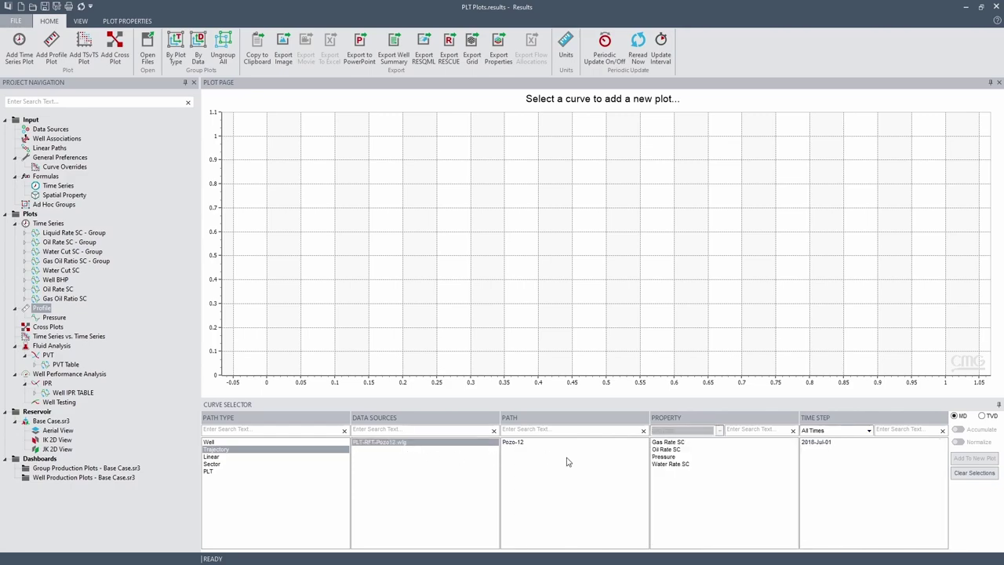
click(522, 444)
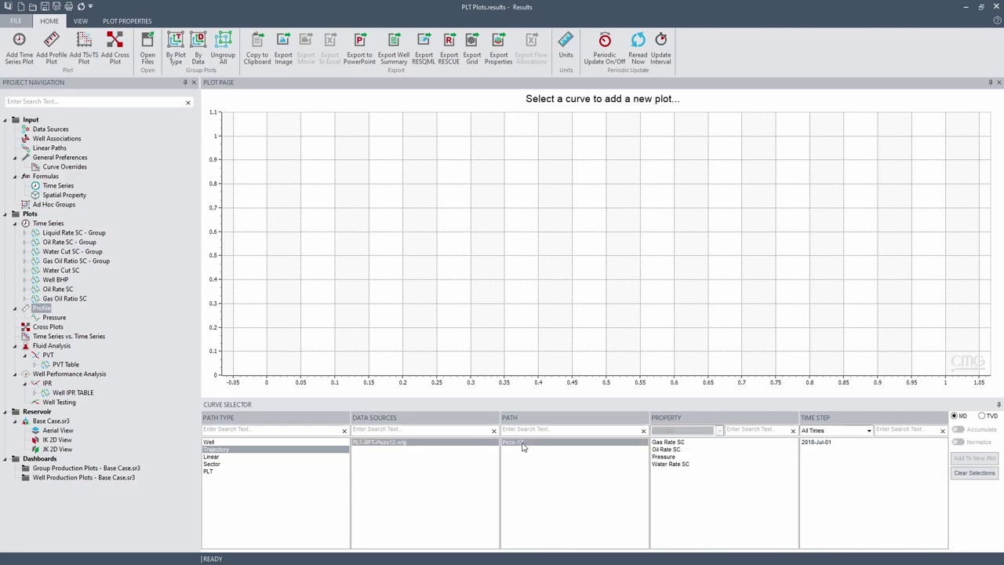
click(675, 458)
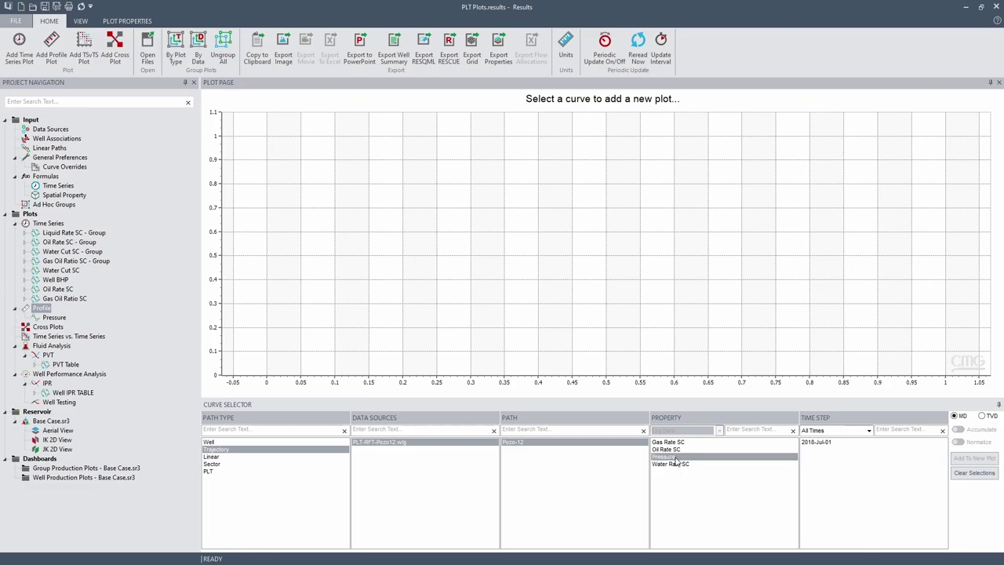
click(829, 443)
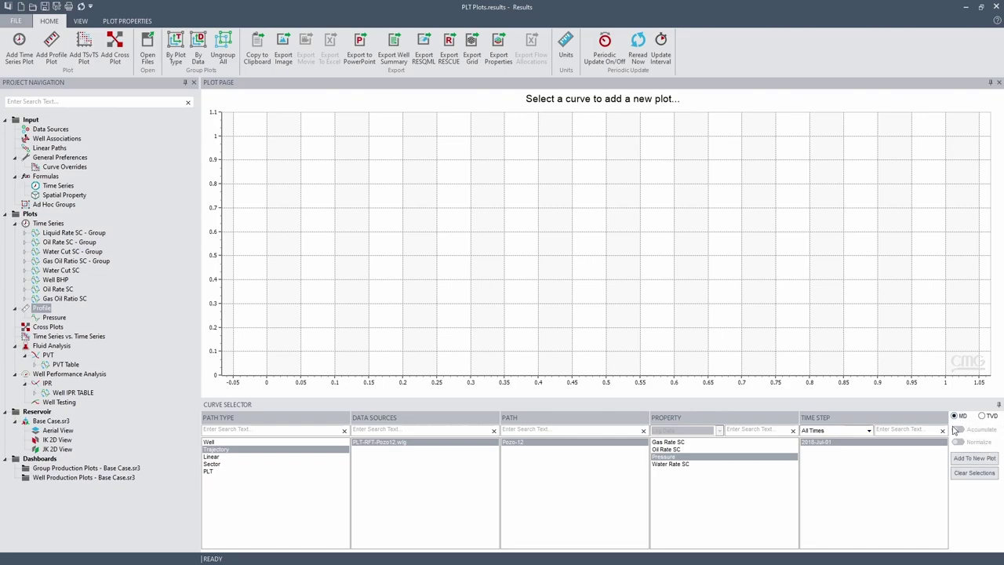
Step: Plot the Pozo-12 log pressure on a new plot and show it as circle markers only
click(985, 462)
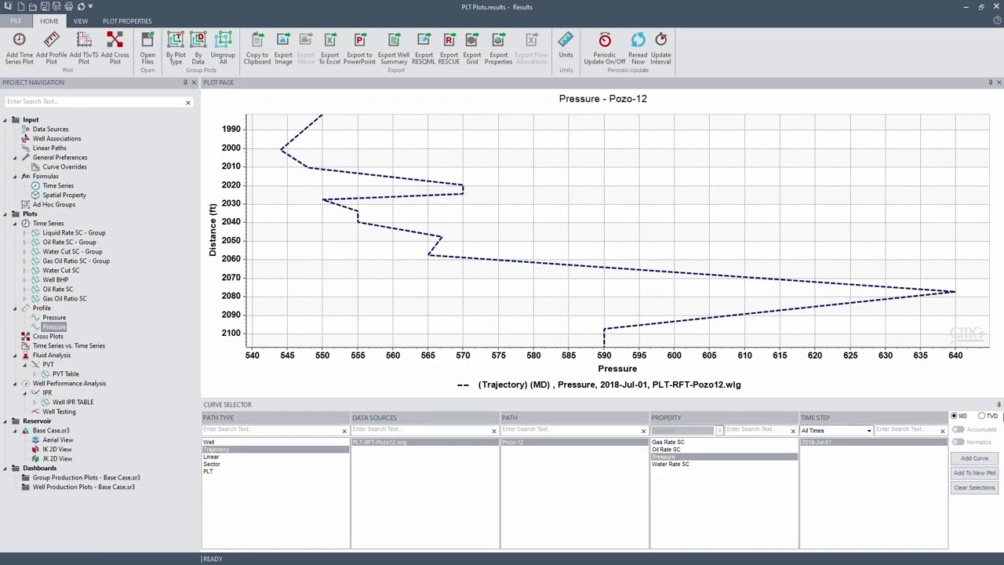
click(998, 404)
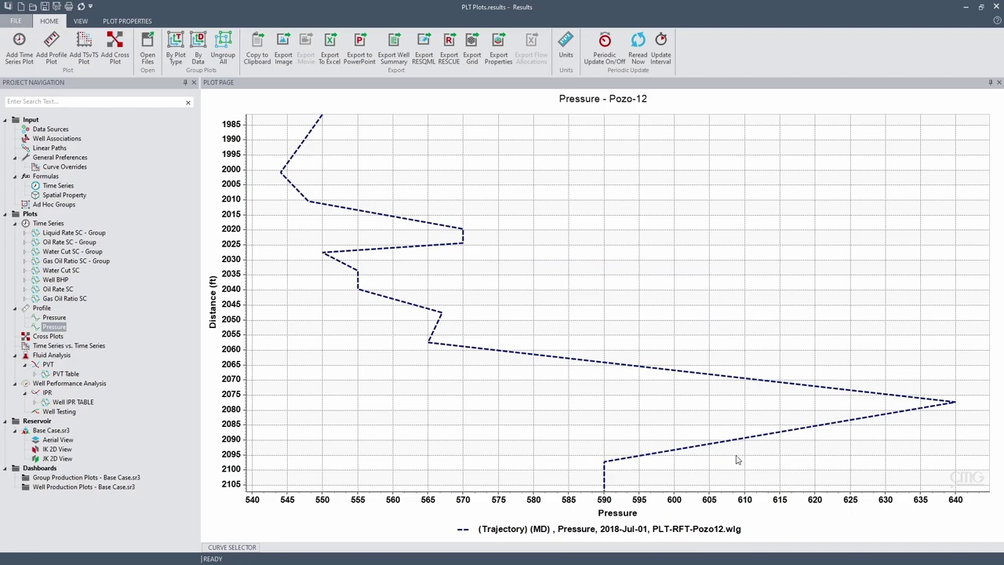
mouse_move(723, 444)
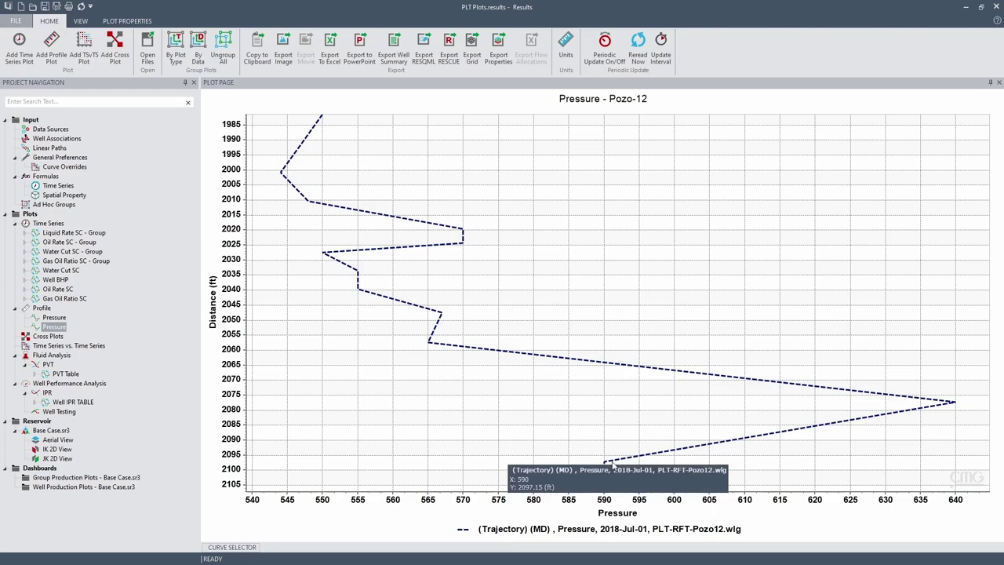
click(613, 464)
right_click(612, 464)
click(642, 446)
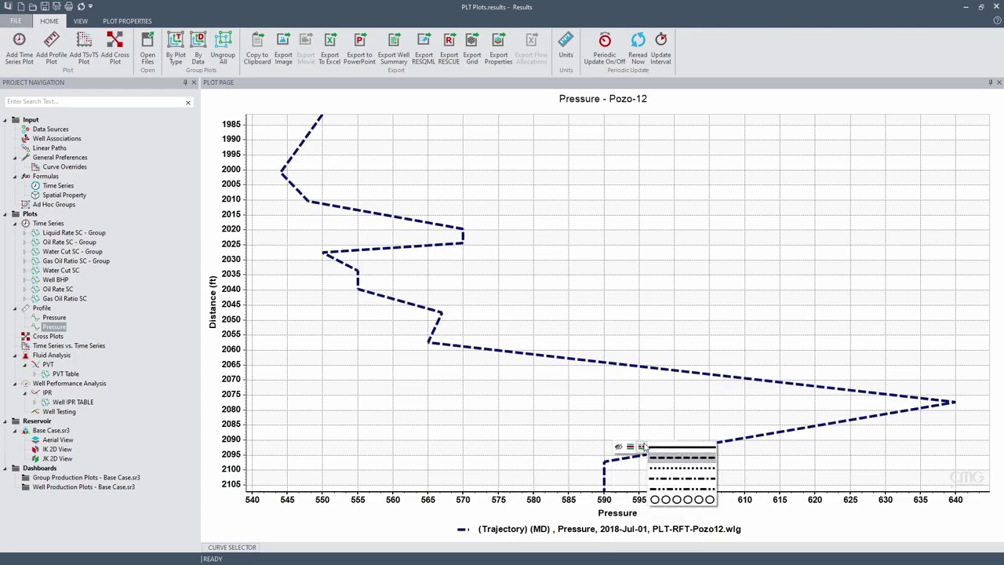
click(667, 499)
Step: Fill the pressure circle markers solid and make them larger
click(666, 446)
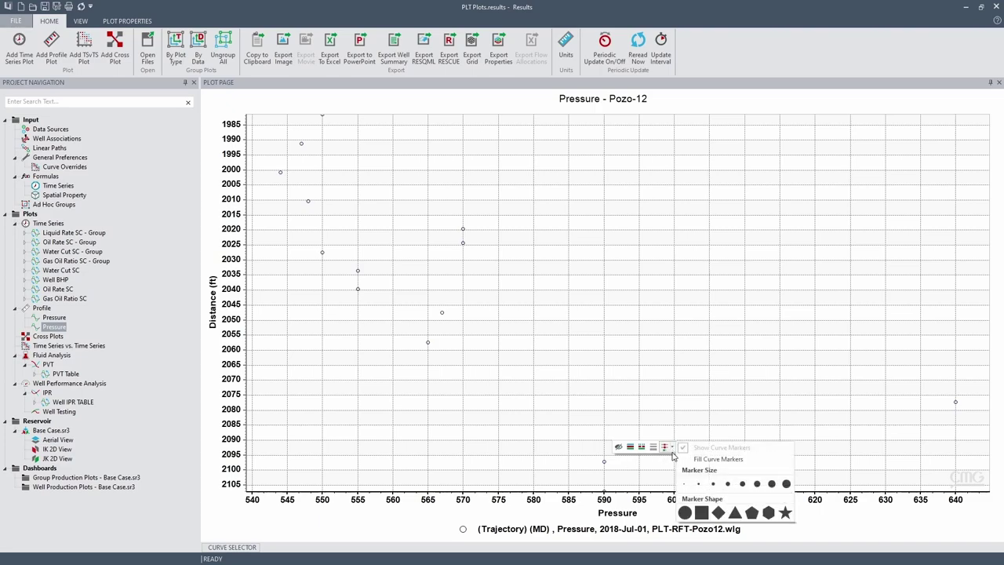
click(718, 463)
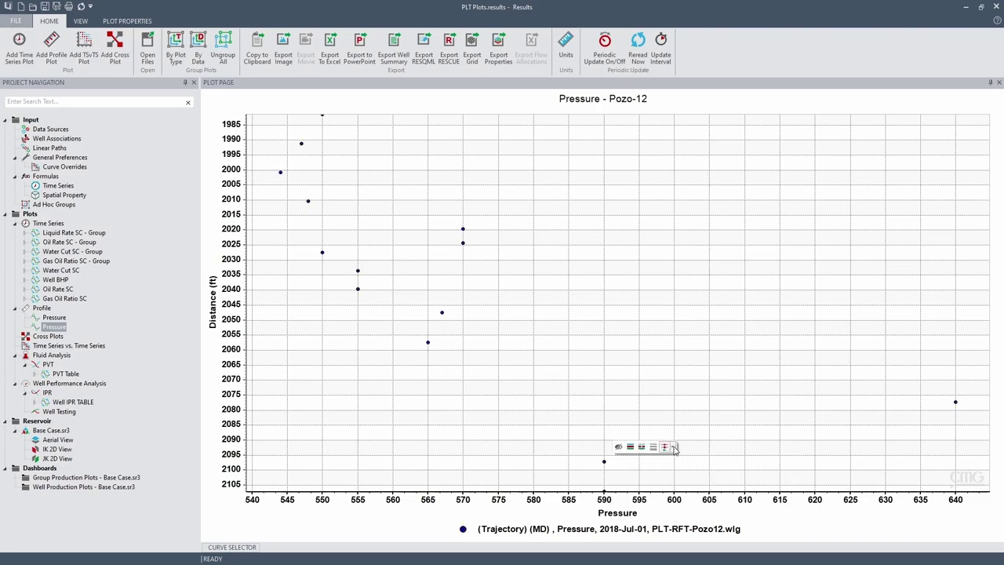
click(671, 447)
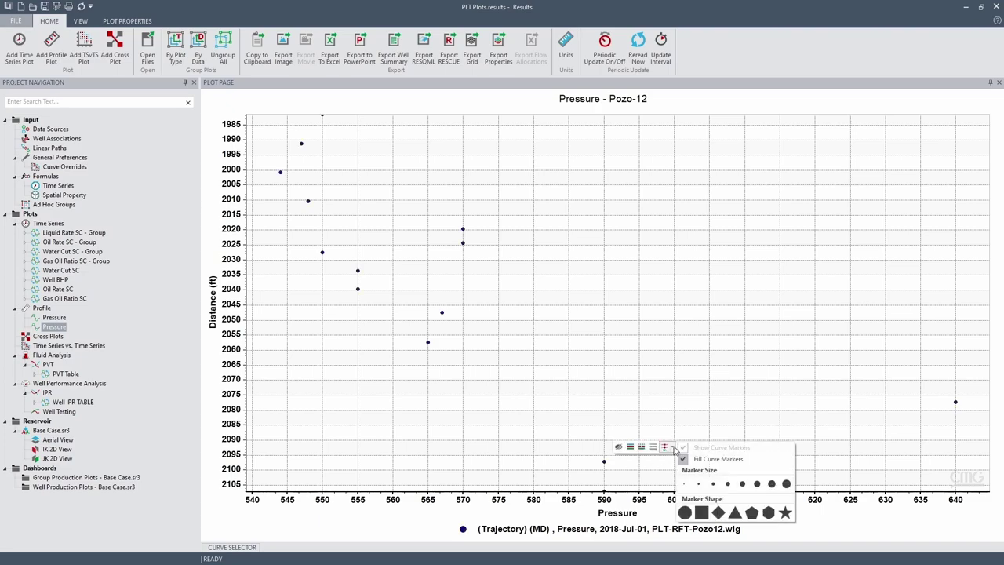
click(757, 484)
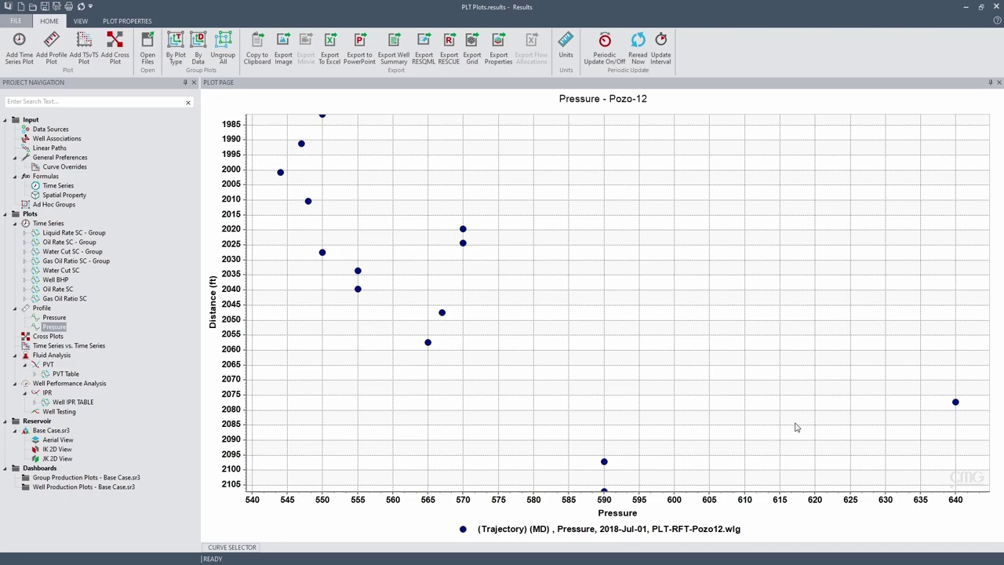
Step: Add the Base Case.sr3 simulated Pressure for 2018-Jul-01 as a curve on this plot
click(233, 548)
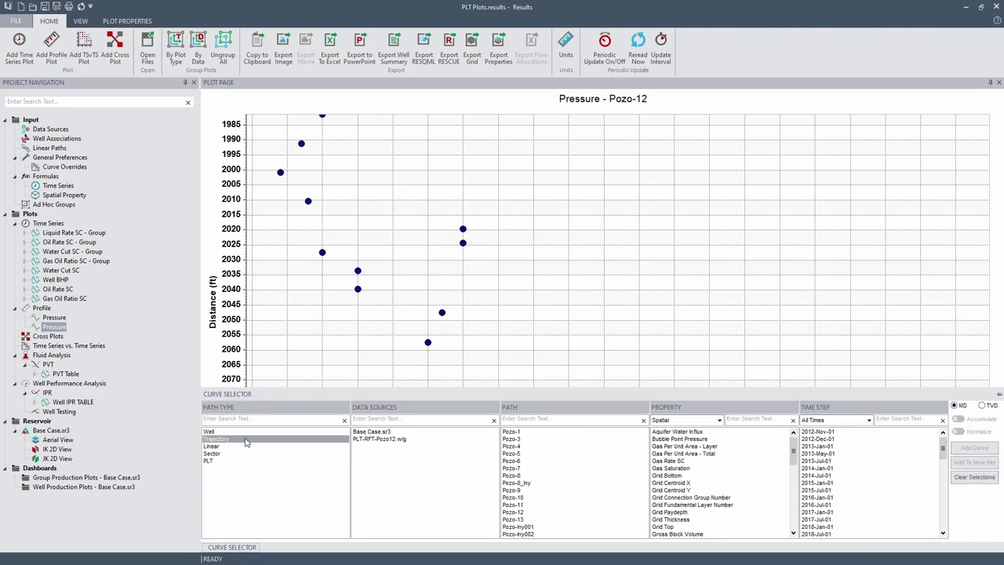
click(386, 434)
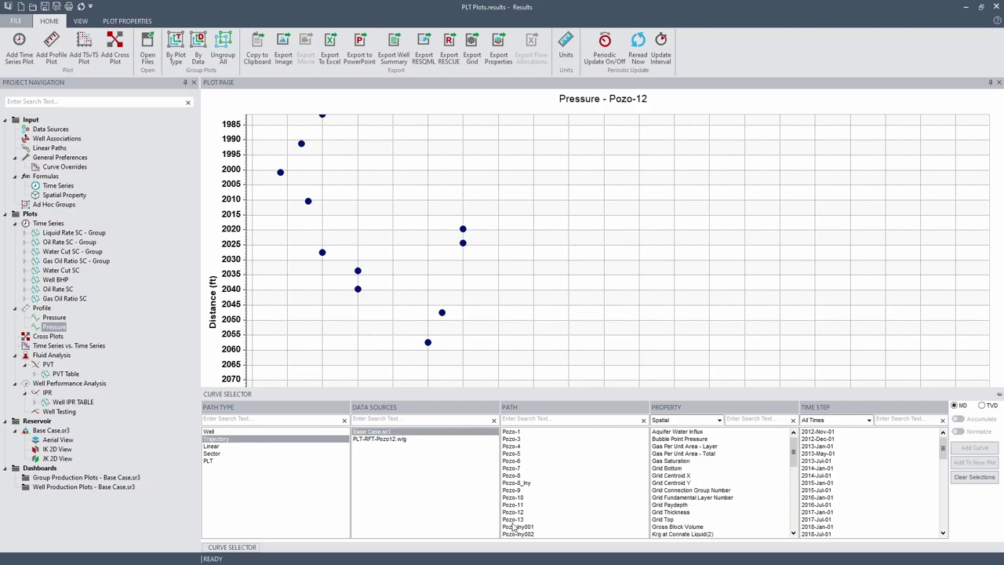
click(767, 418)
text(pre)
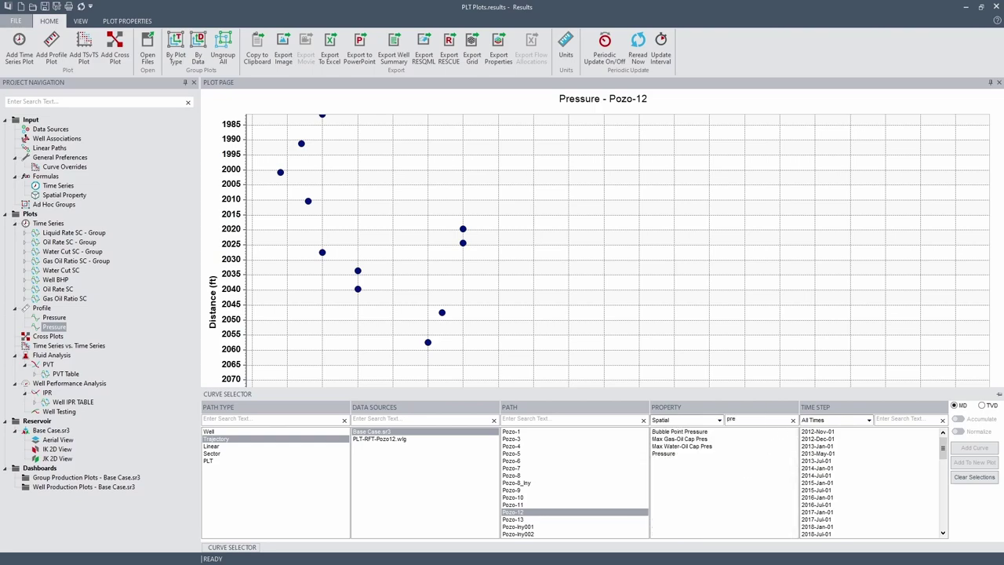
click(694, 453)
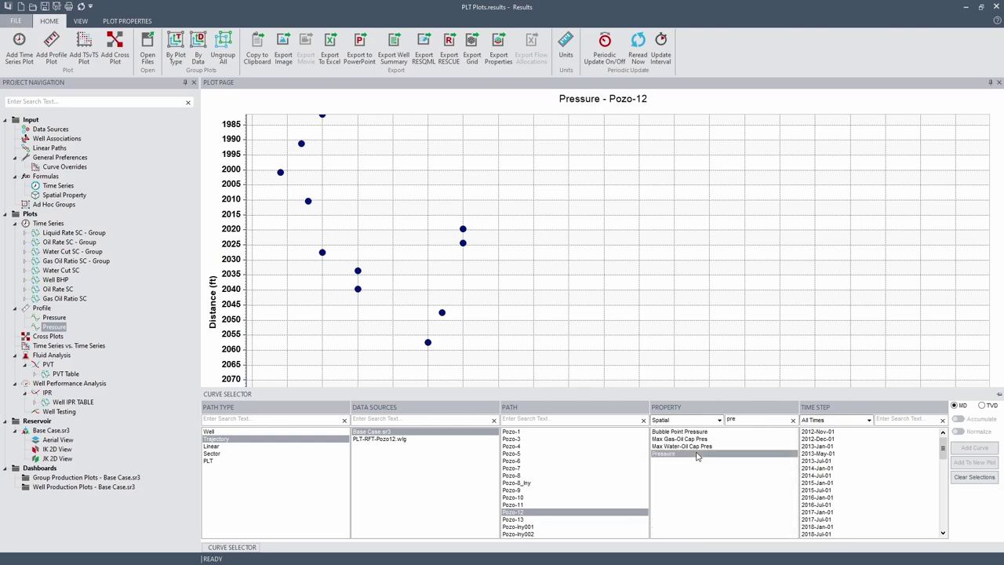
click(895, 418)
text(2018)
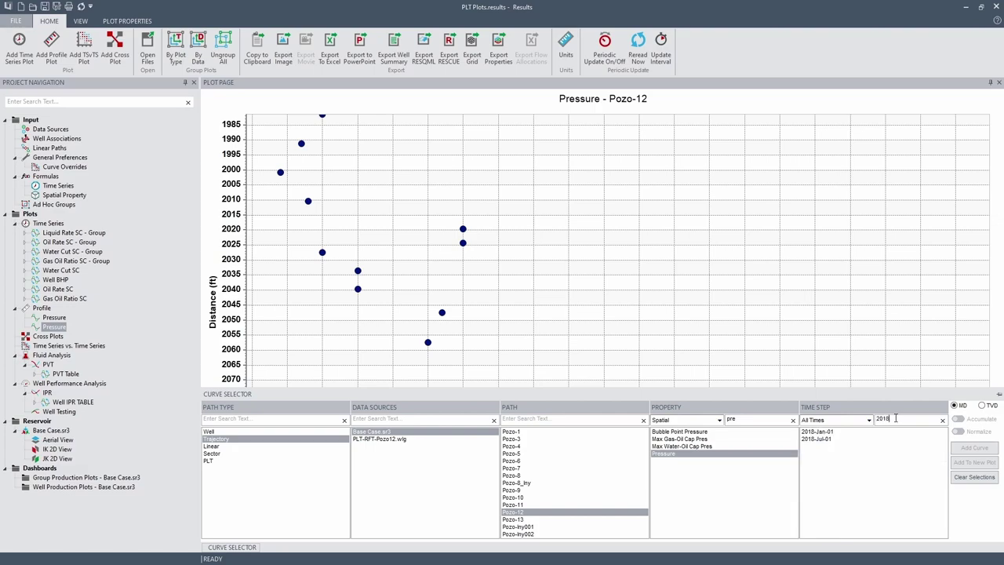
click(832, 440)
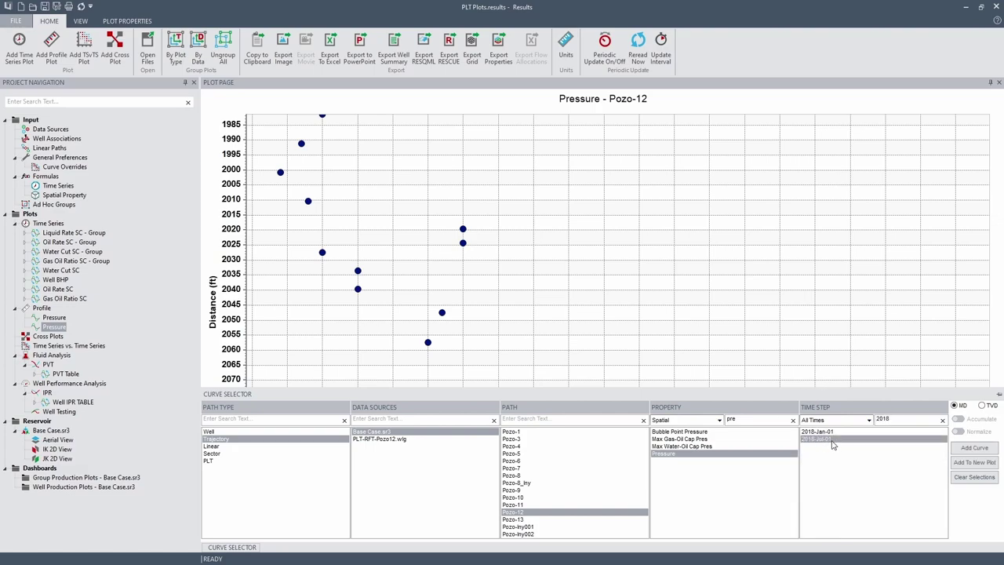
click(975, 447)
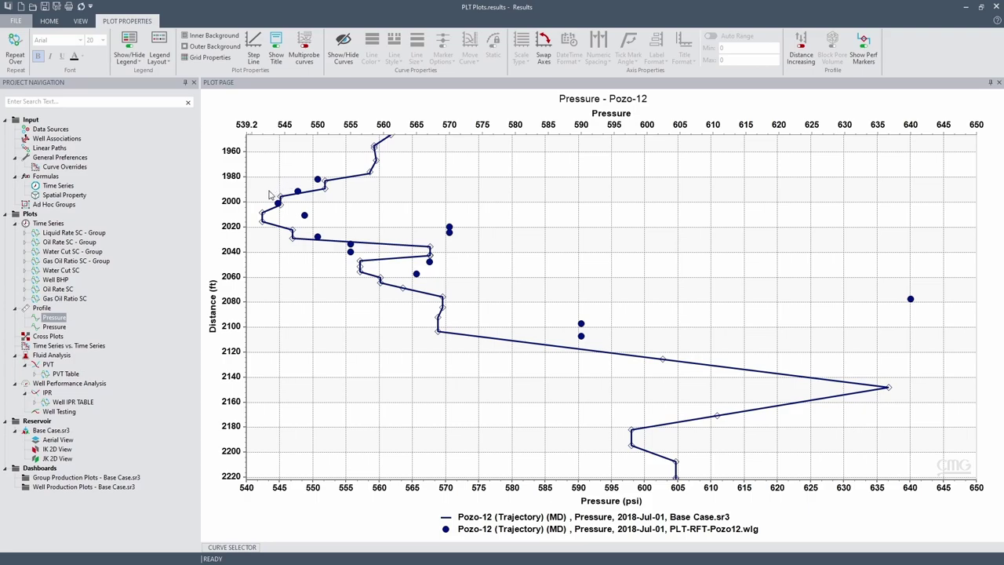
mouse_move(369, 259)
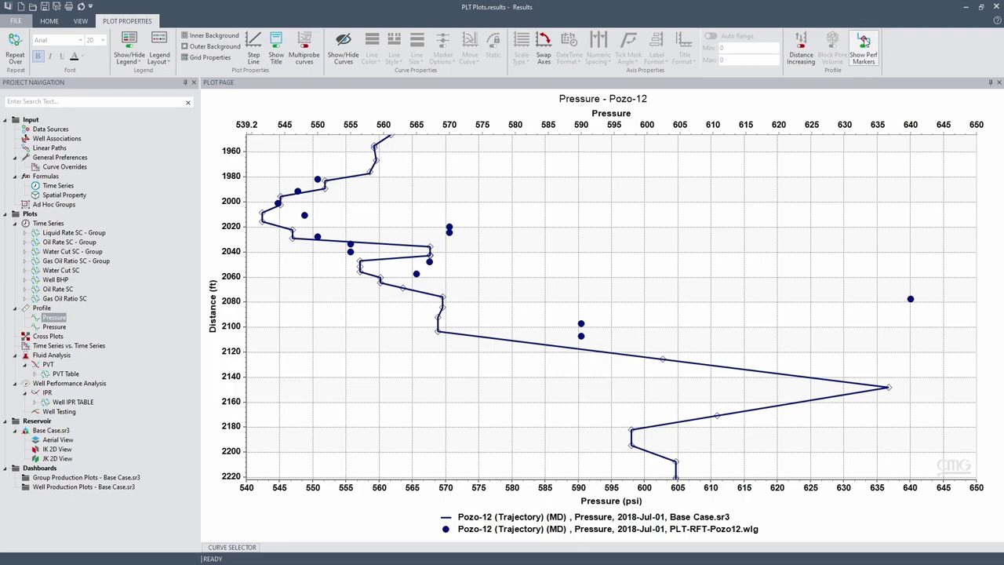
Step: Turn off Show Perf Markers so the simulated pressure shows as a plain line
click(867, 49)
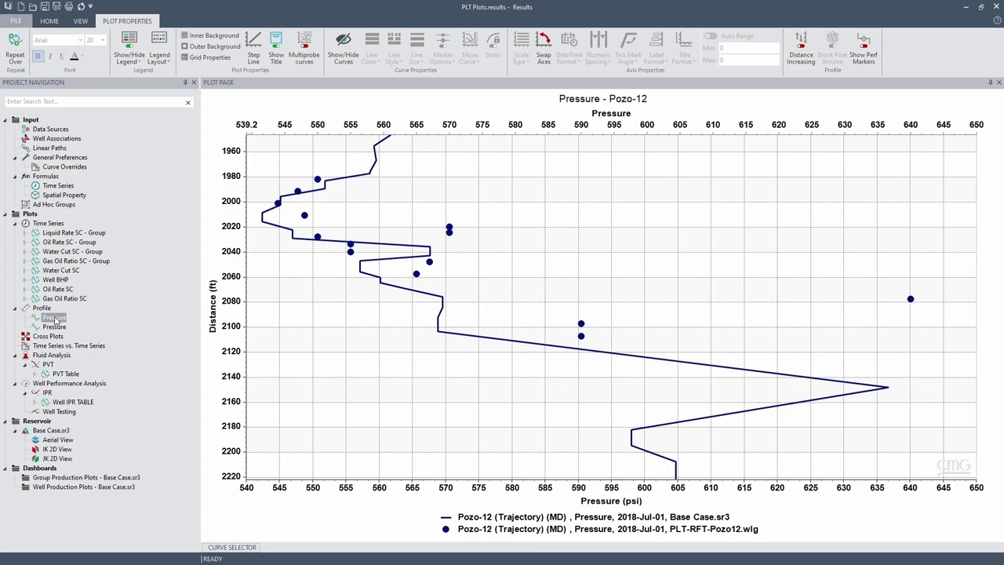
Step: Plot PLT Gas, Oil and Water Rate SC for Pozo-12 at 2018-Jul-01 against TVD
click(40, 308)
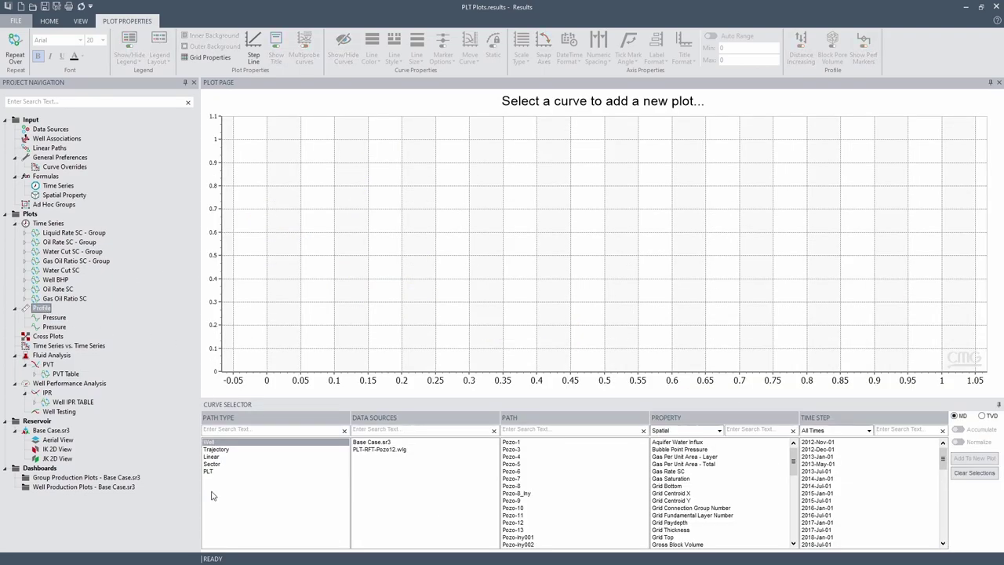
click(219, 473)
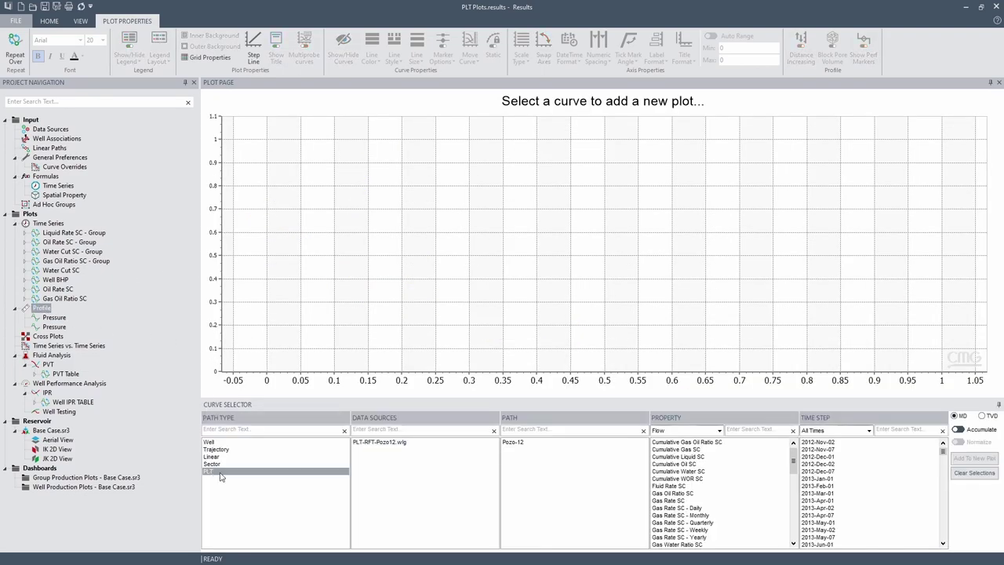
click(388, 442)
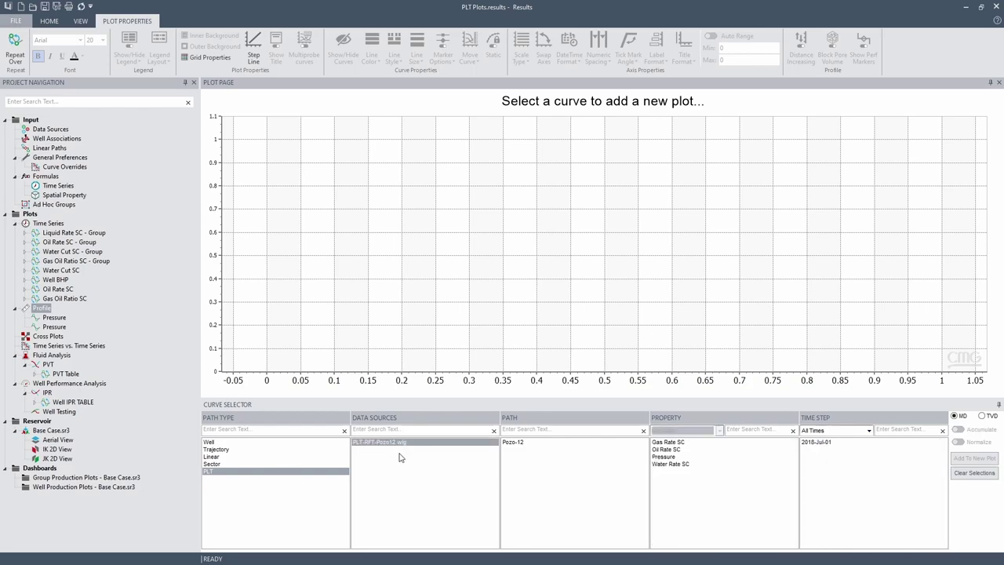
click(530, 443)
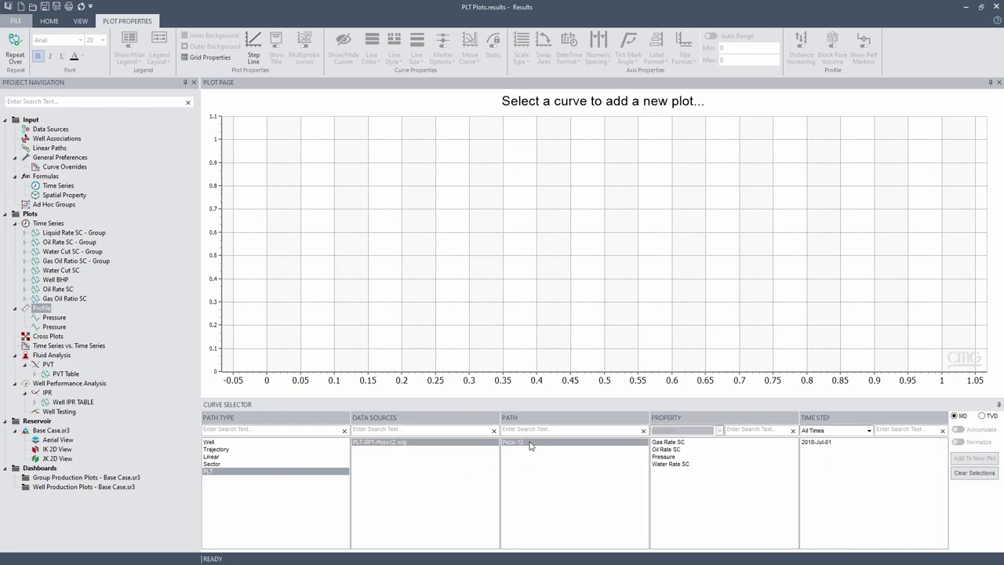
click(681, 443)
ctrl+click(681, 450)
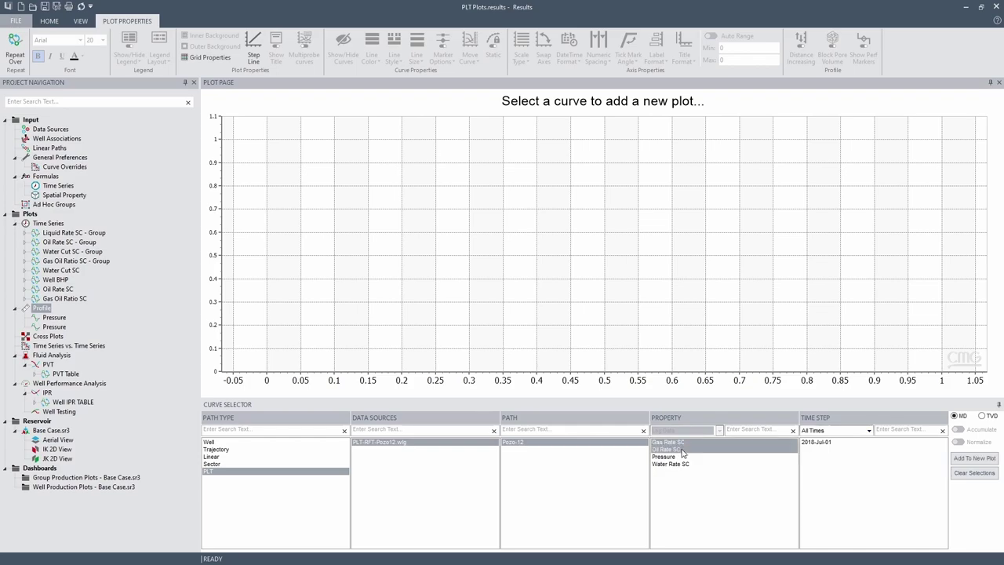
ctrl+click(684, 464)
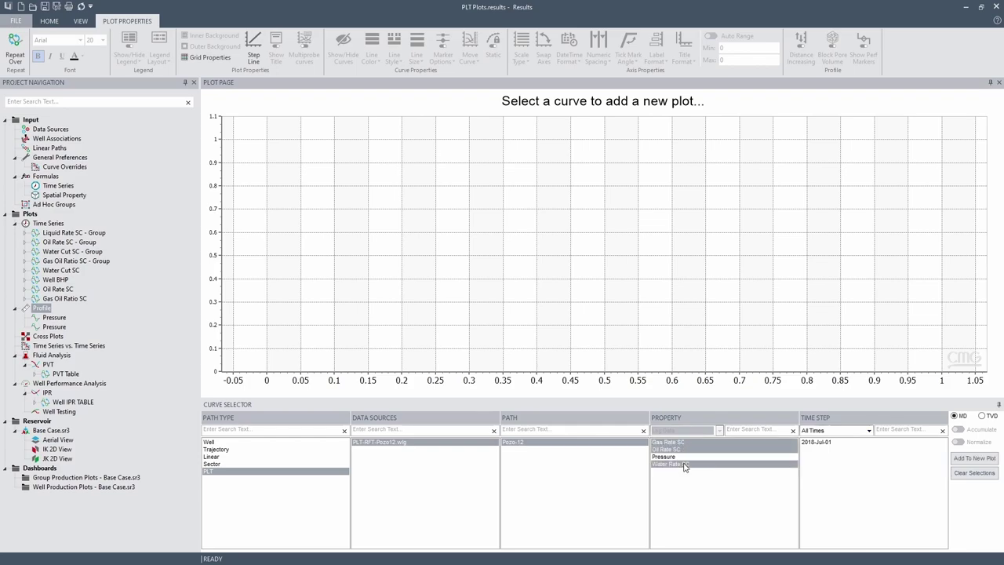
click(830, 444)
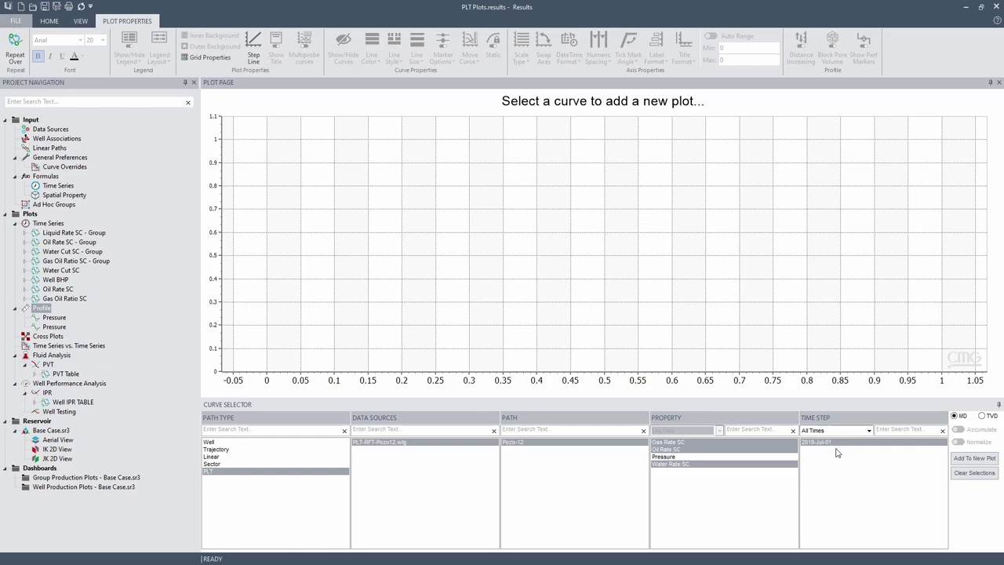
click(981, 416)
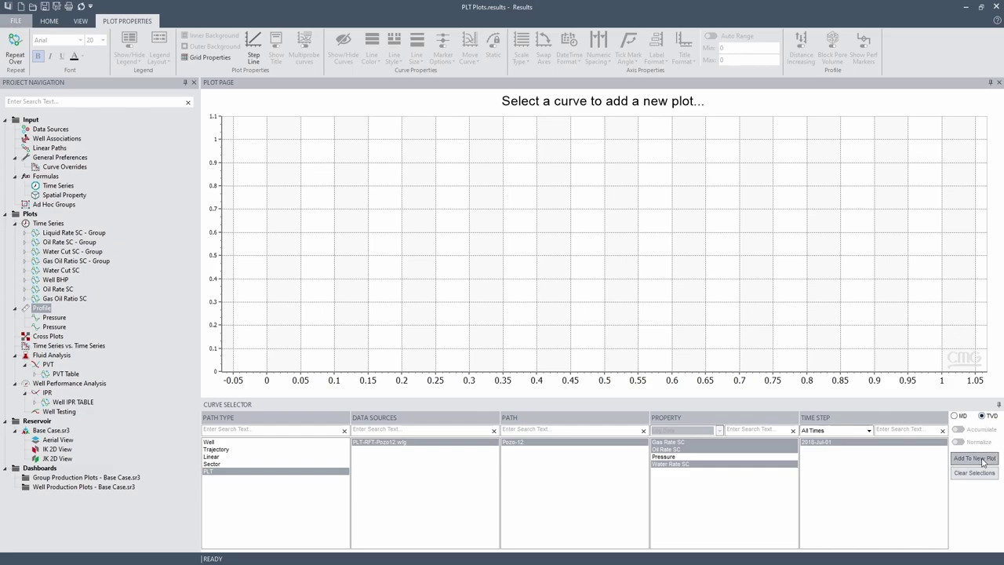
click(974, 458)
Step: Change the gas rate curve from a dashed line to circle markers only
right_click(461, 416)
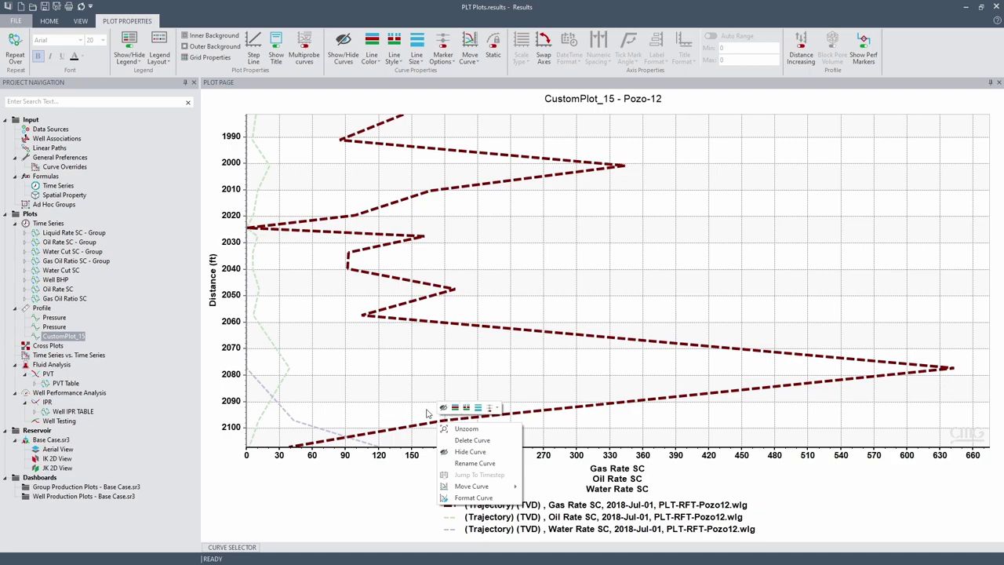
click(429, 411)
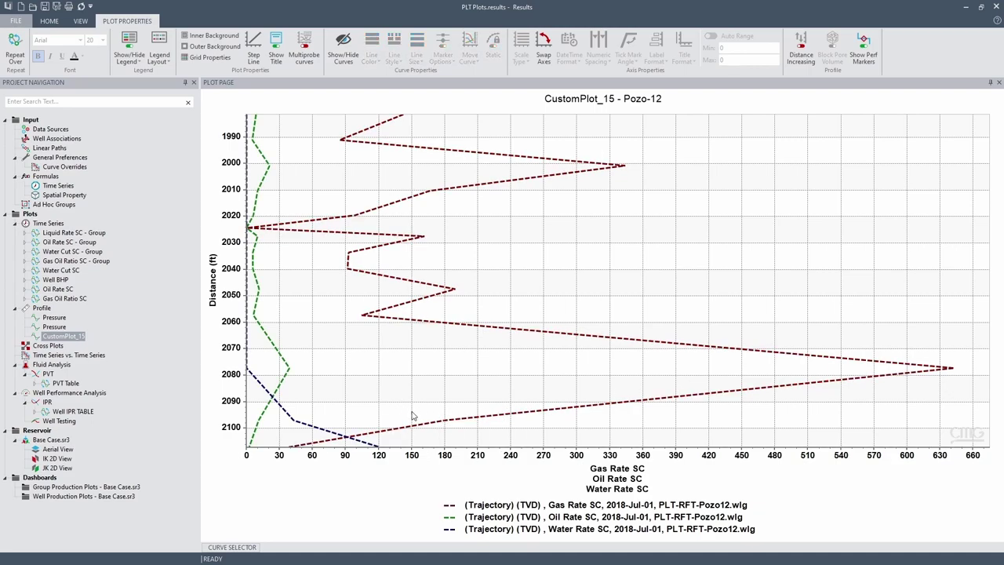
right_click(459, 417)
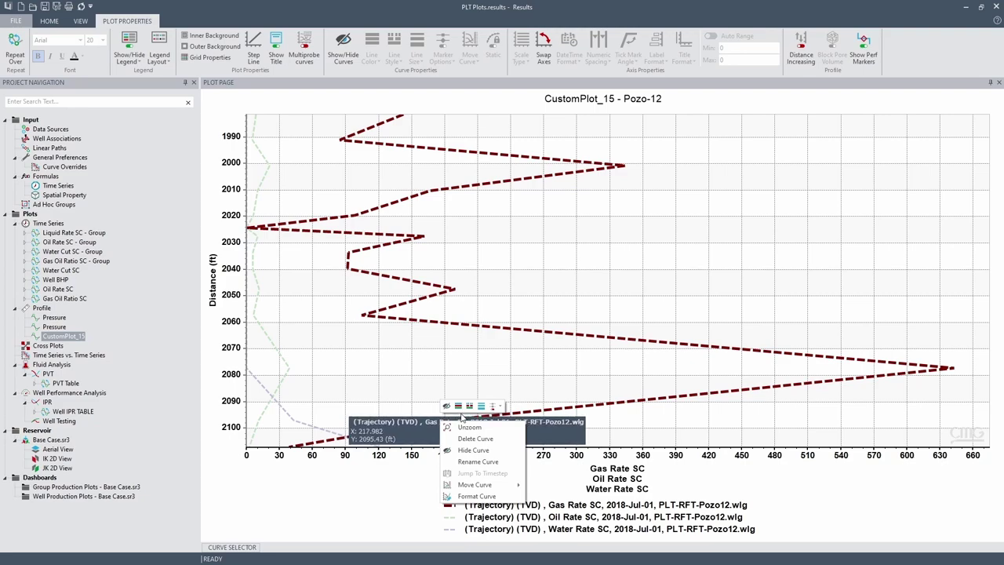
click(470, 405)
click(503, 439)
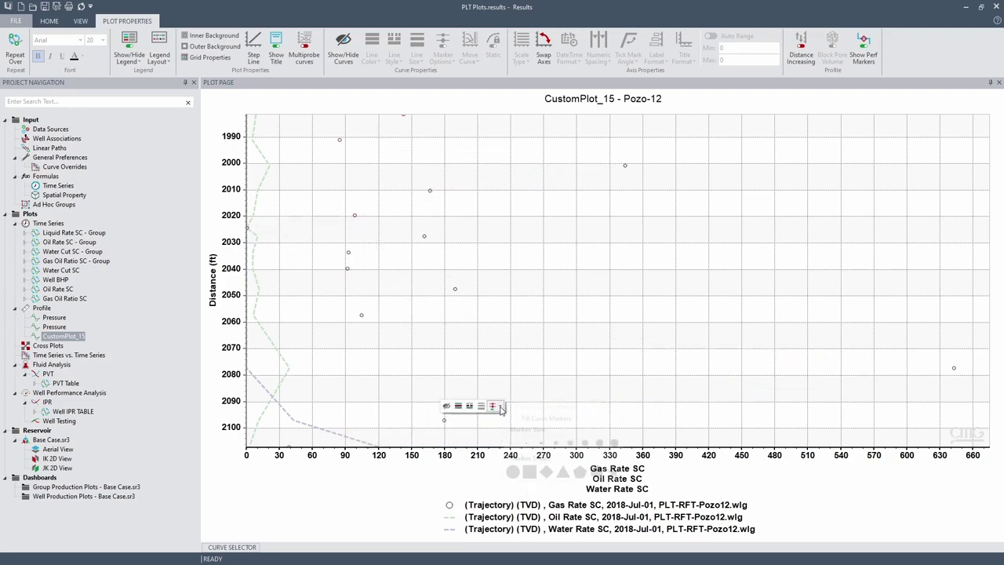
Step: Fill the gas rate markers solid and enlarge them
click(493, 406)
click(516, 473)
click(504, 406)
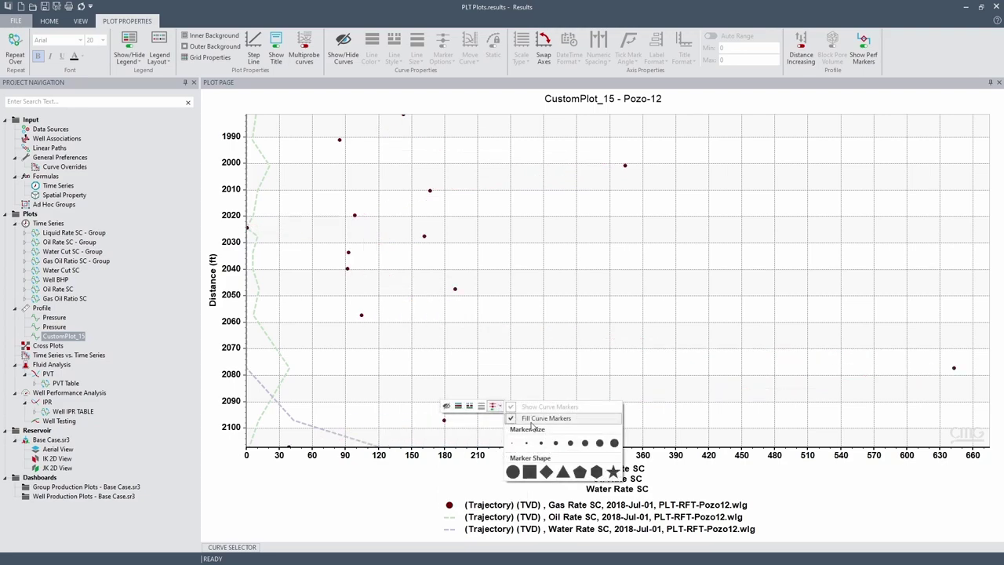
click(582, 441)
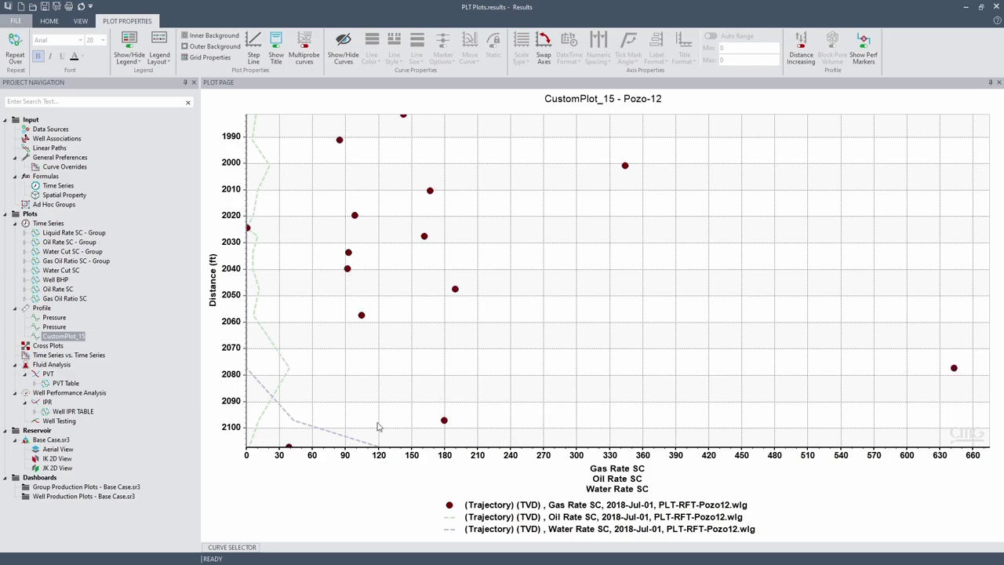
right_click(279, 370)
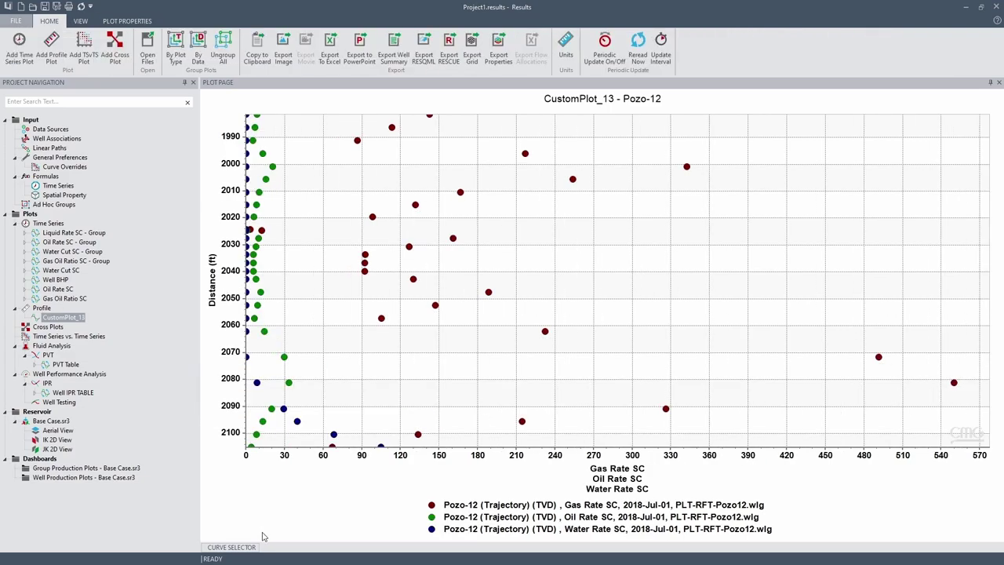
Step: Select Base Case.sr3, well Pozo-12 and the Gas, Oil and Water Rate SC properties
click(258, 547)
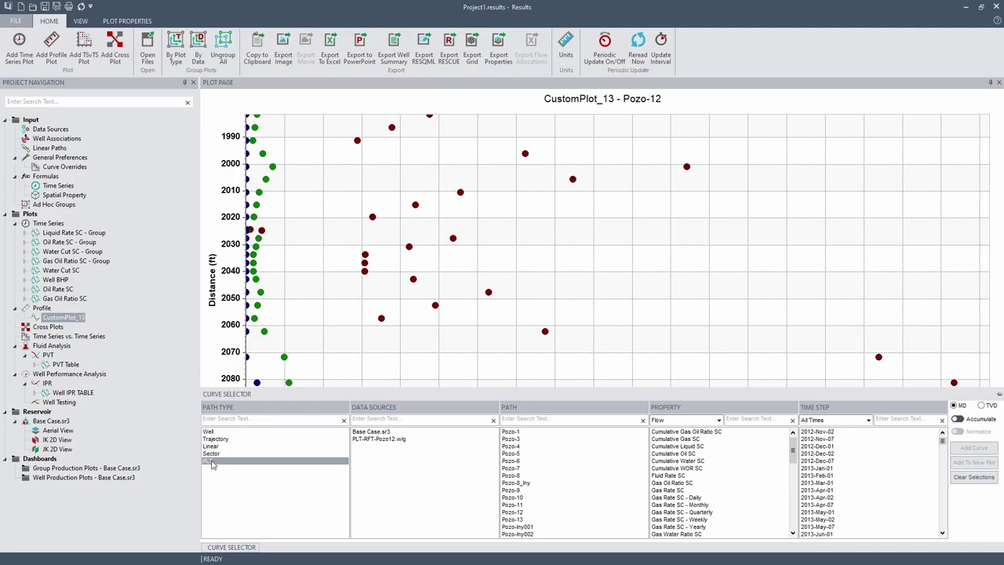
click(387, 432)
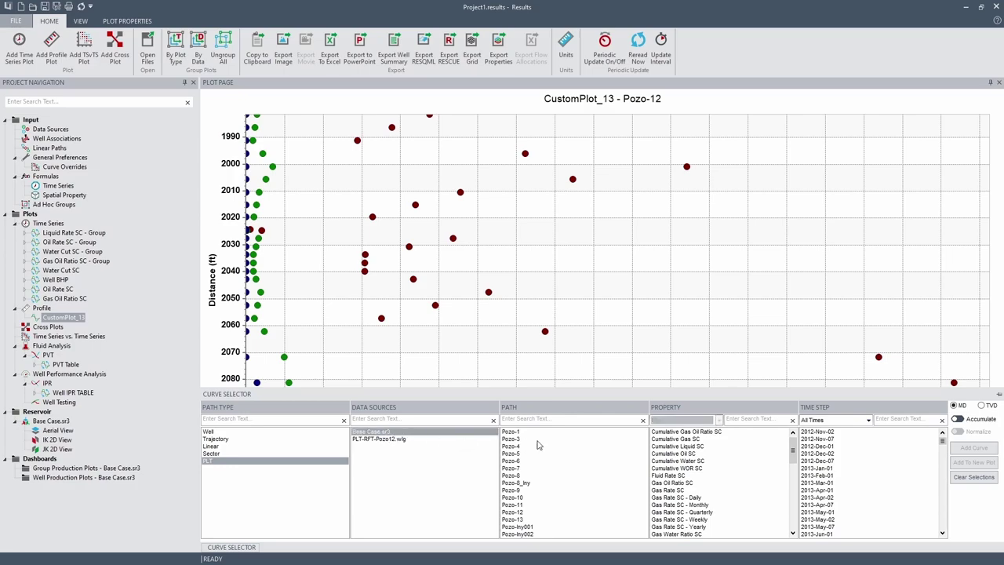
click(520, 512)
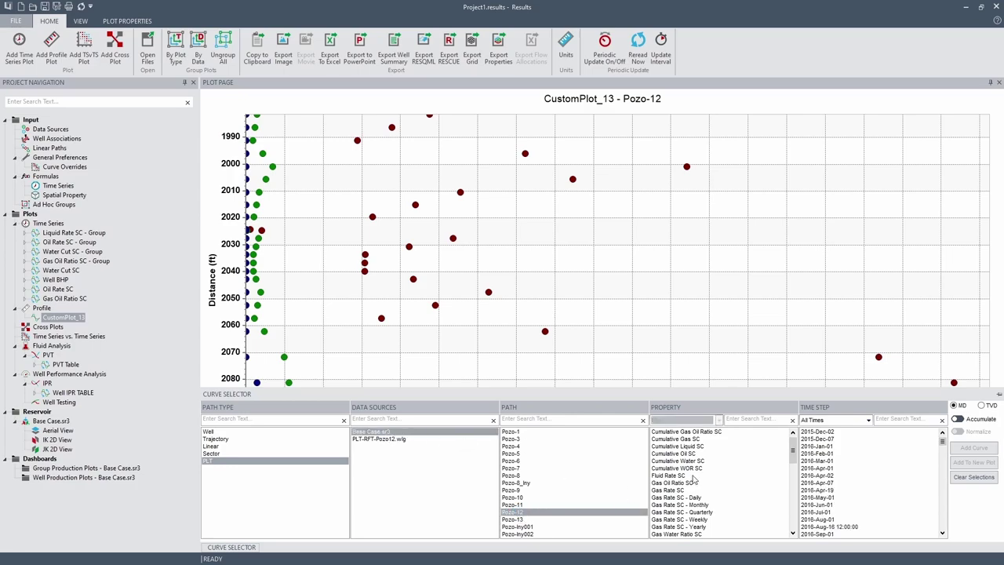
click(761, 422)
scroll(692, 498, down, 3)
scroll(692, 499, down, 2)
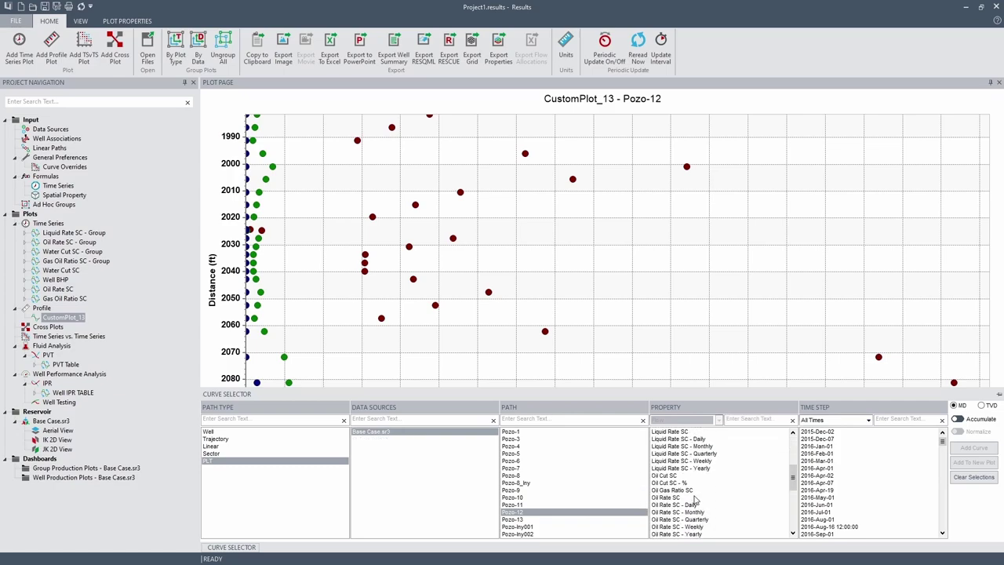
click(681, 497)
scroll(682, 499, down, 1)
scroll(693, 498, down, 4)
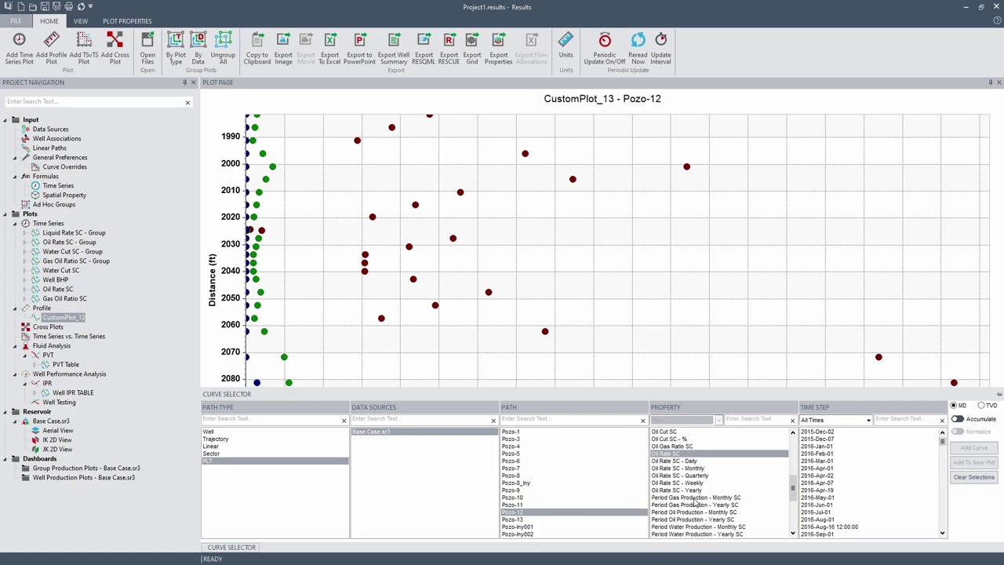
click(693, 512)
Step: Filter time steps to 2018 and add the 2018-Jul-01 rate curves to the plot
click(889, 420)
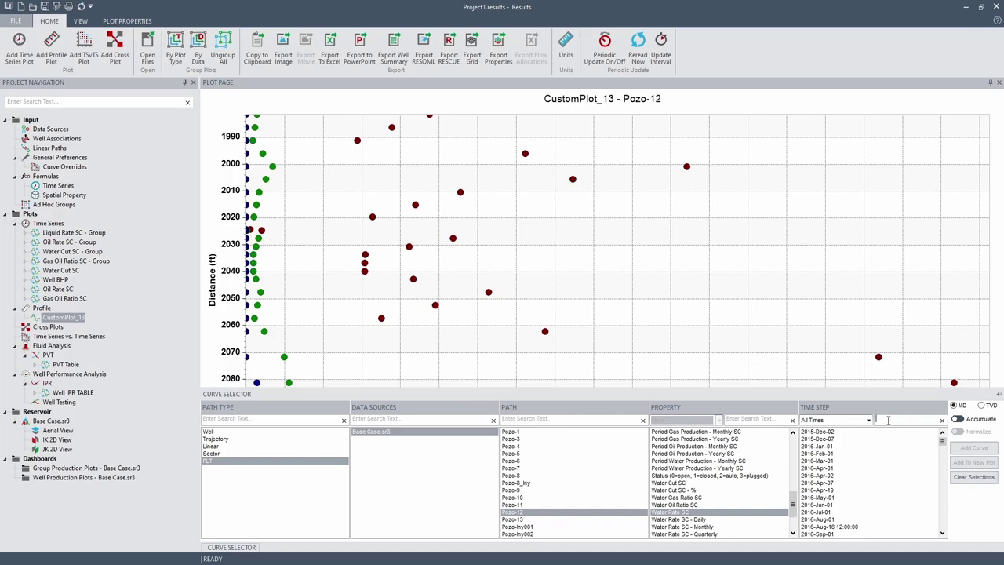
text(2018)
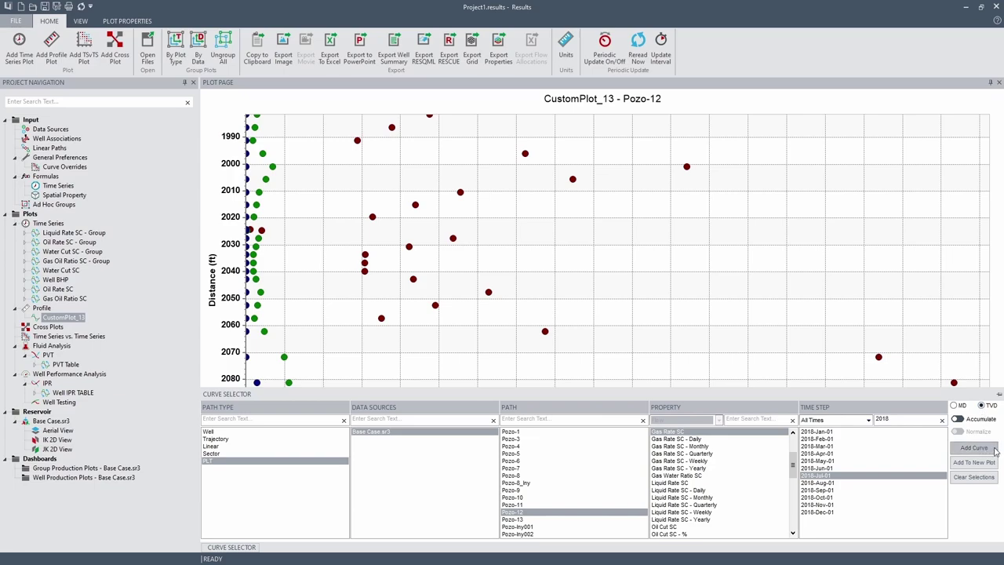
click(974, 448)
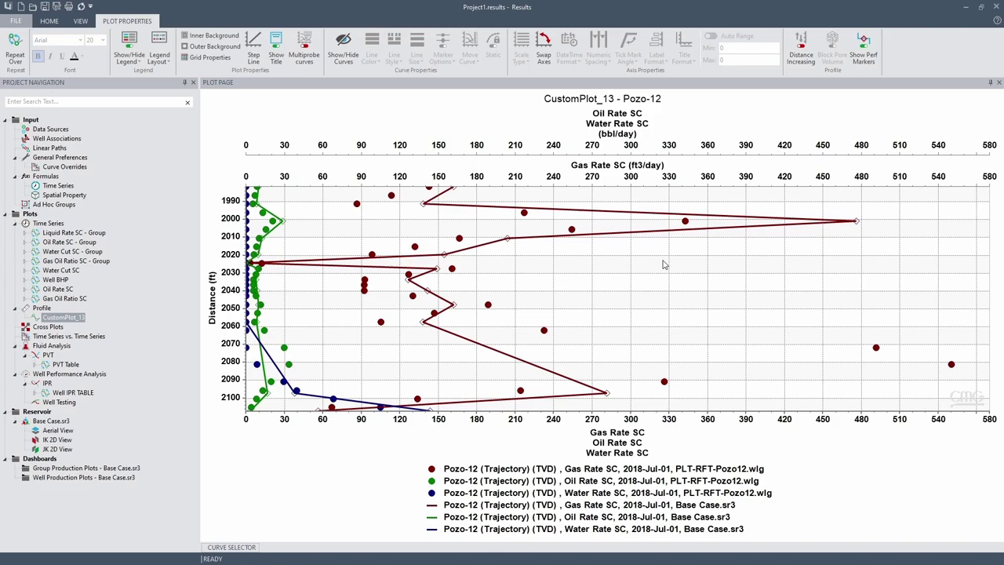
mouse_move(510, 209)
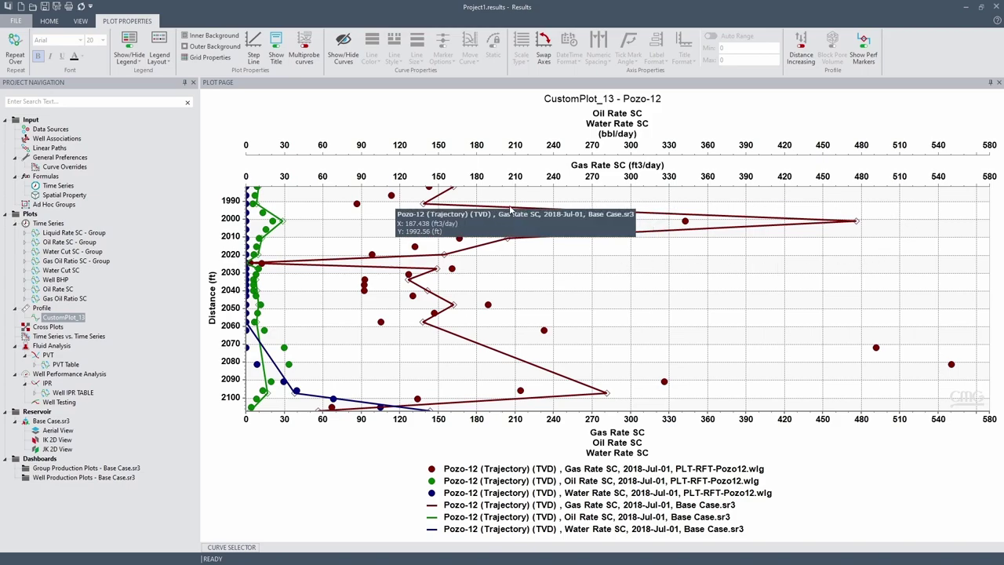